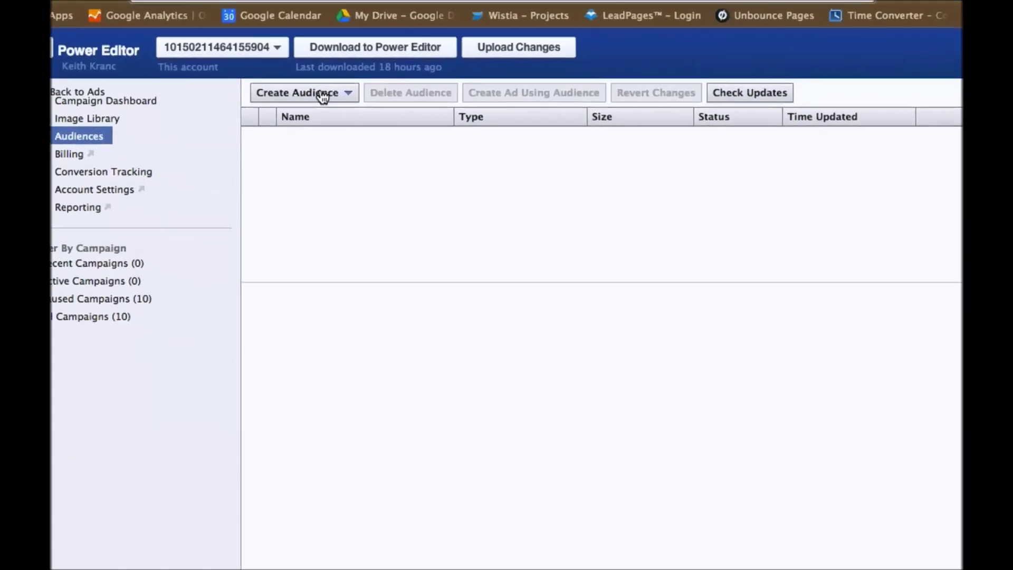
- Choose Custom Audience from the Create Audience dropdown
left_click(323, 95)
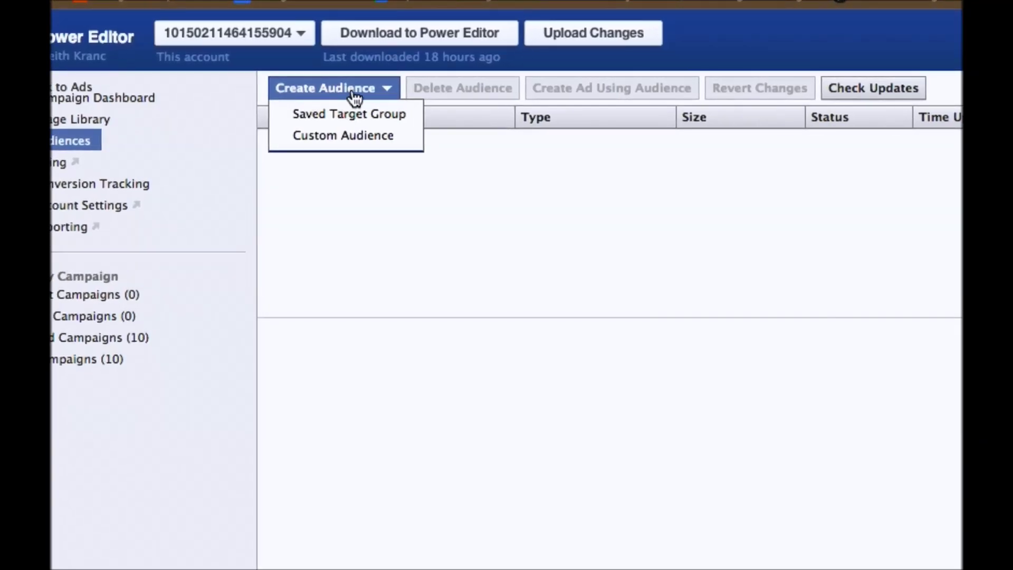
left_click(313, 140)
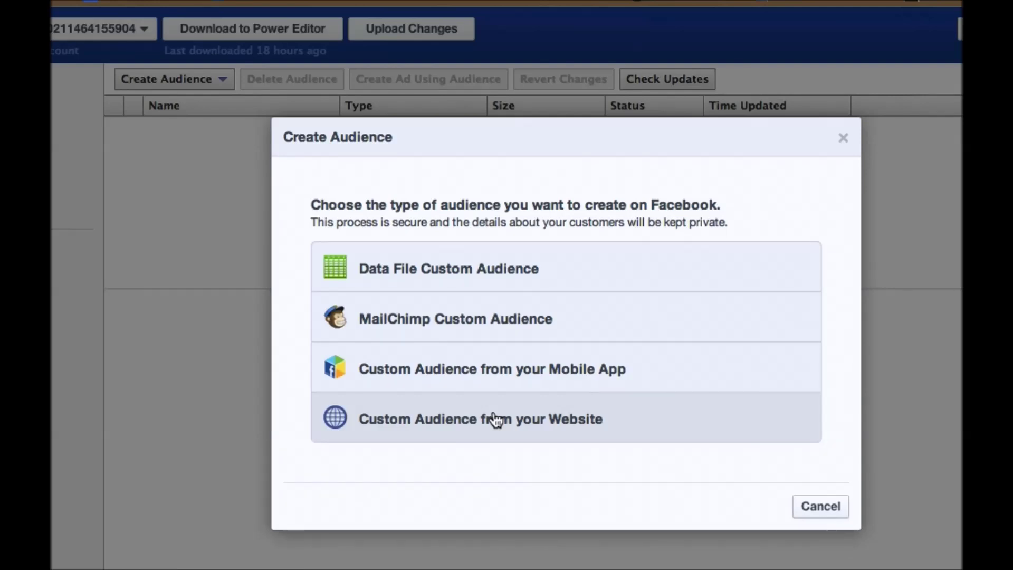
- Pick a website custom audience, accept its terms, and generate the web remarketing pixel
left_click(446, 420)
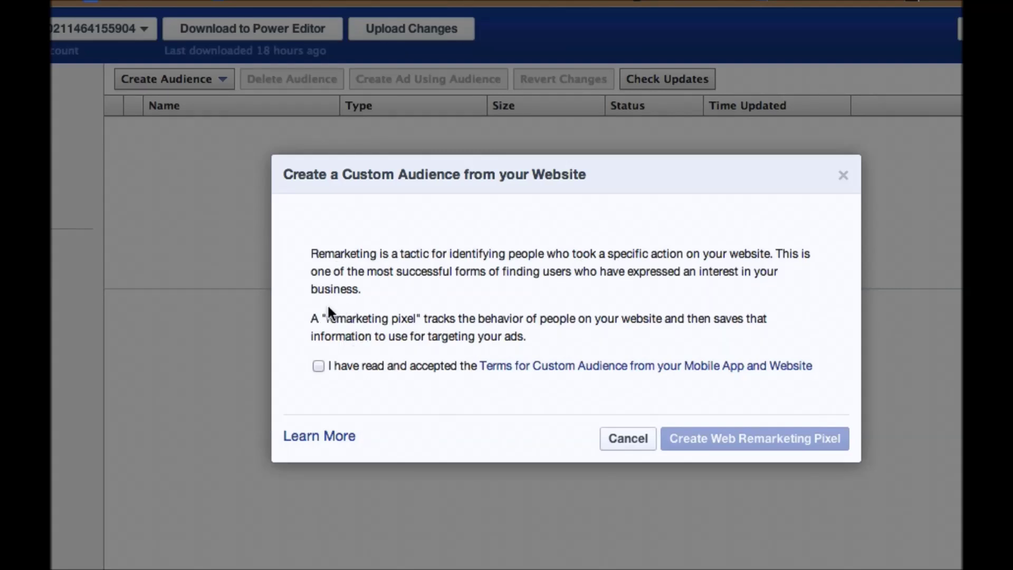
left_click(319, 364)
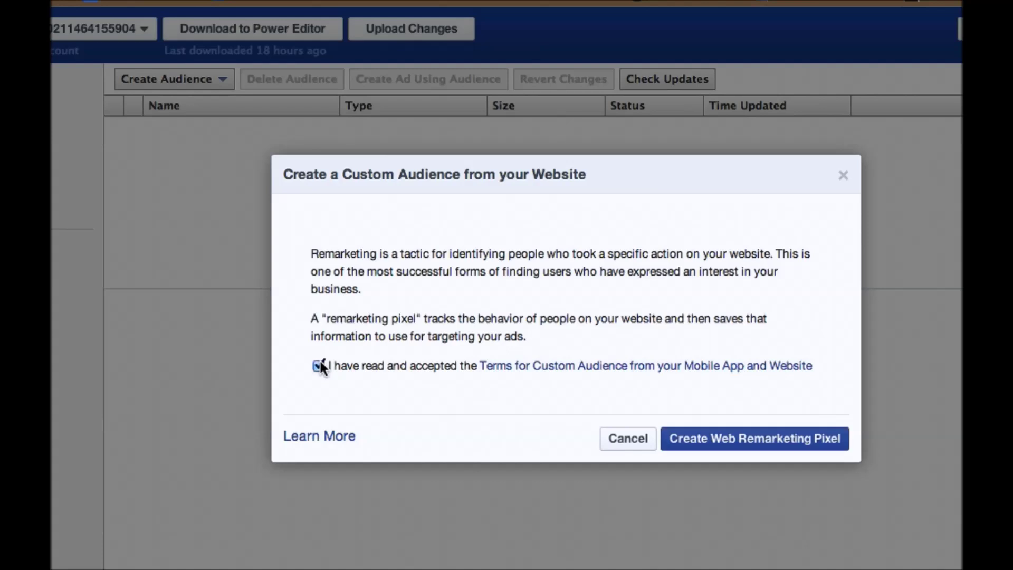
left_click(736, 448)
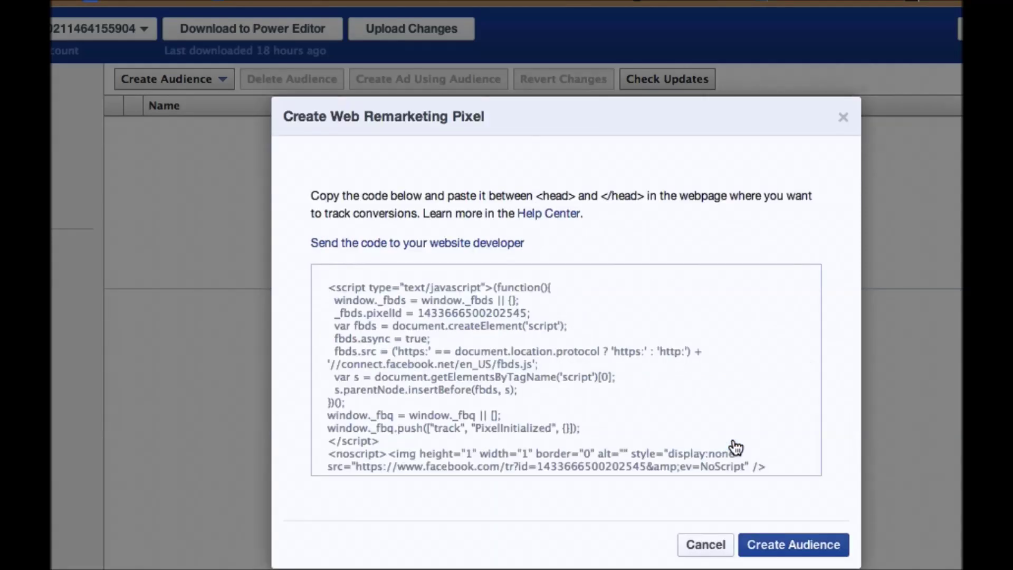
- Select and copy the remarketing pixel's JavaScript code for the website's head section
left_click_drag(310, 196, 599, 210)
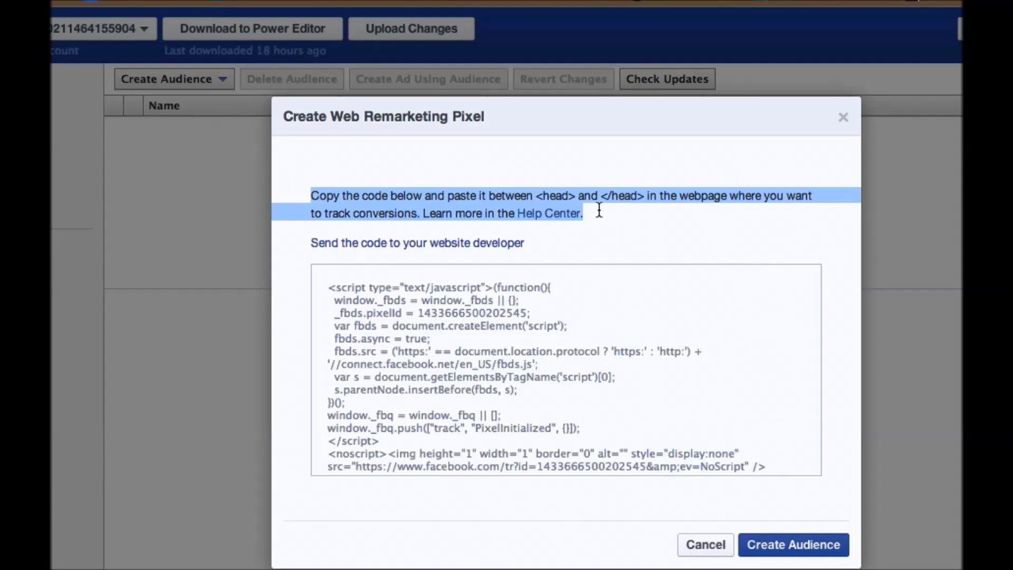
left_click(365, 266)
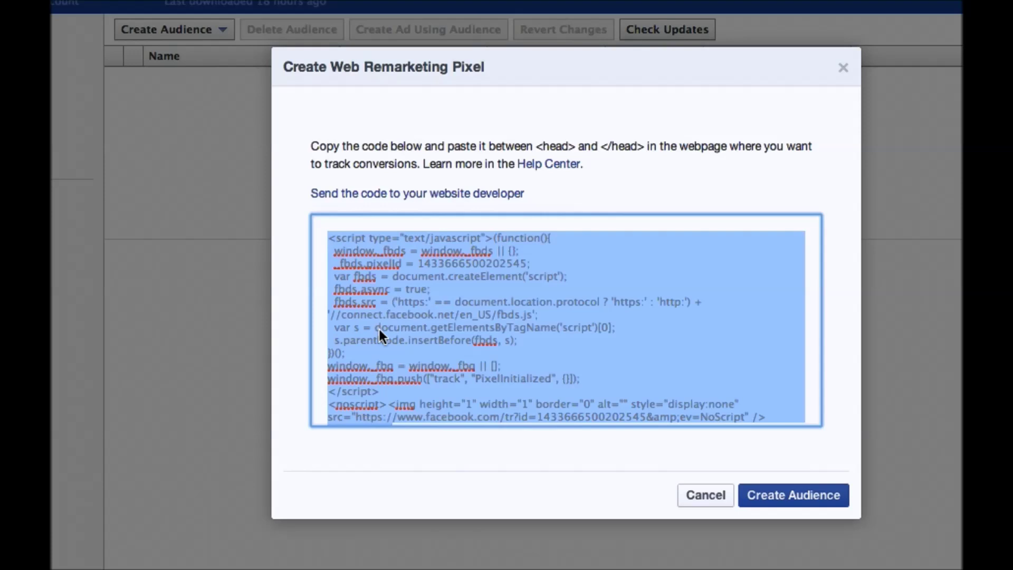
right_click(660, 261)
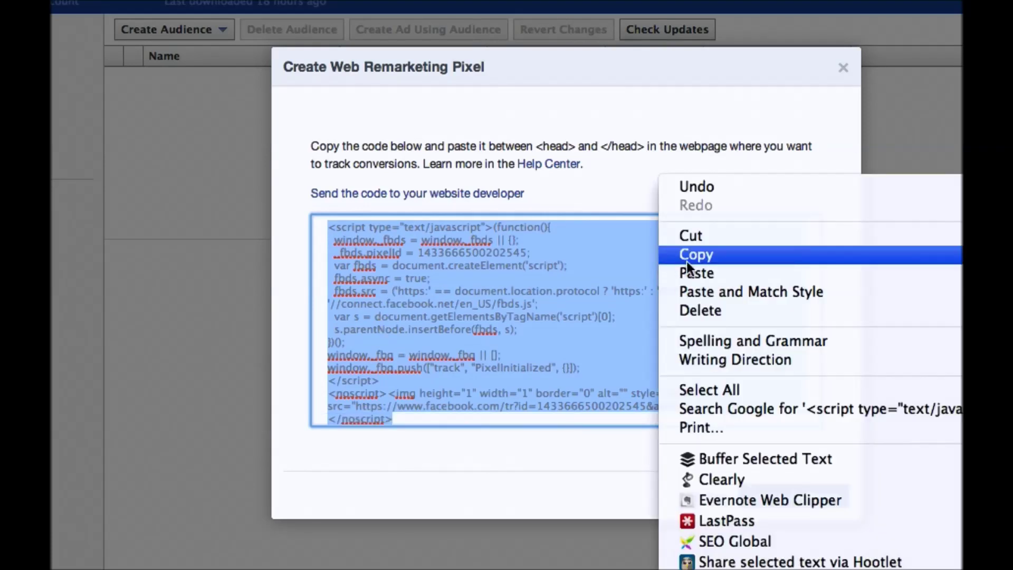
left_click(686, 259)
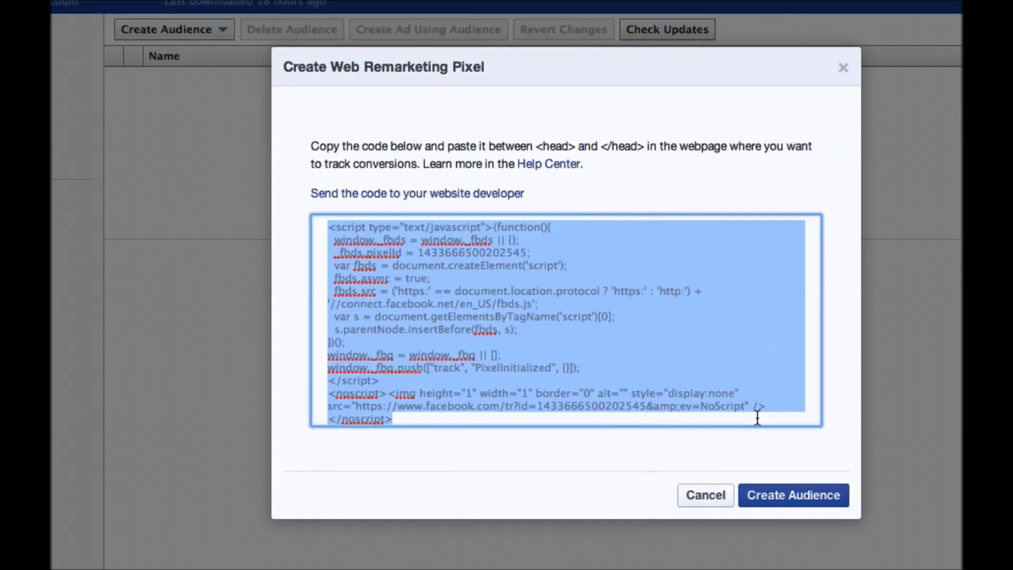
- Name the website audience 'Dominate Web Media Entire Site'
left_click(775, 497)
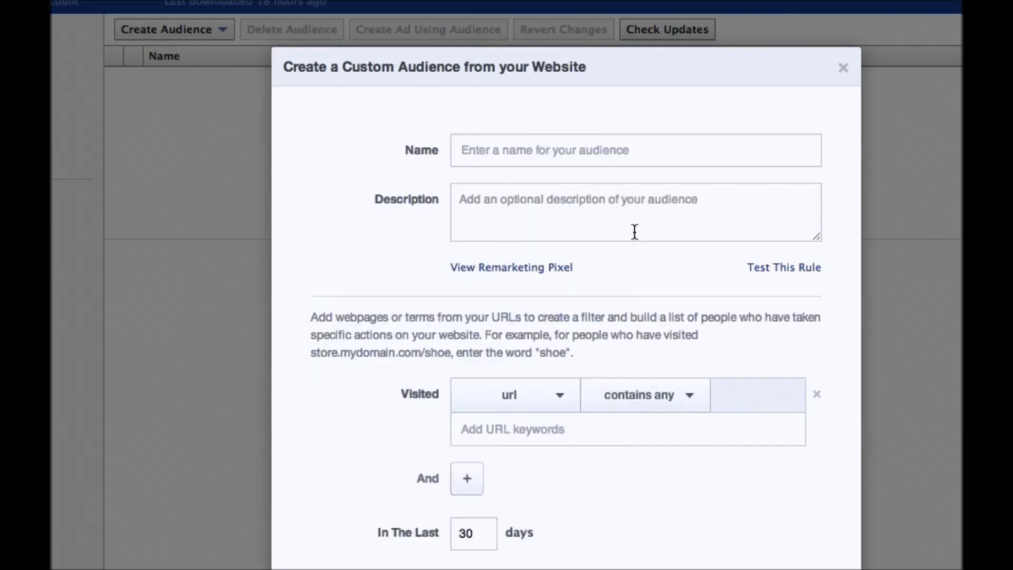
left_click(597, 148)
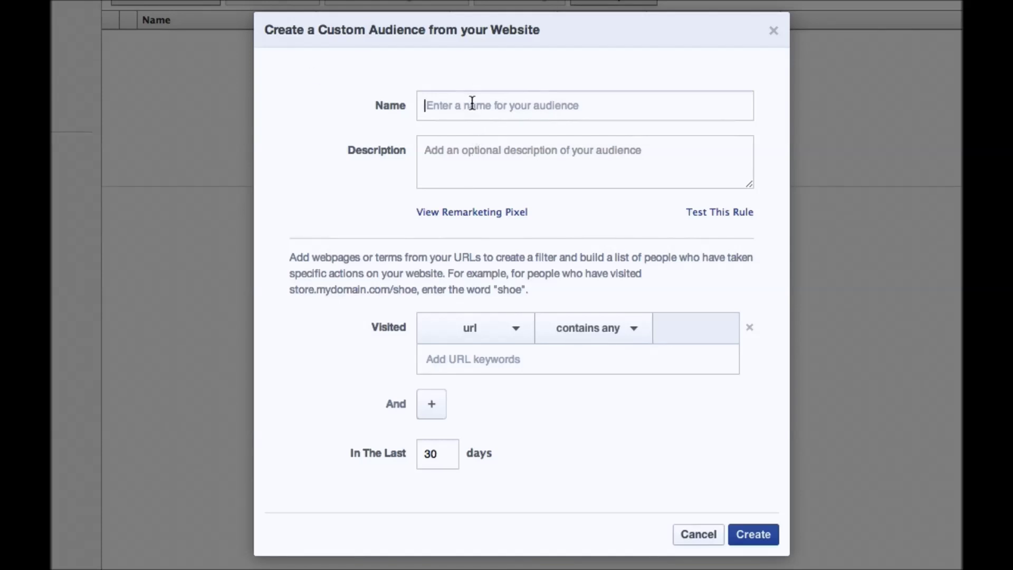
type("Domina")
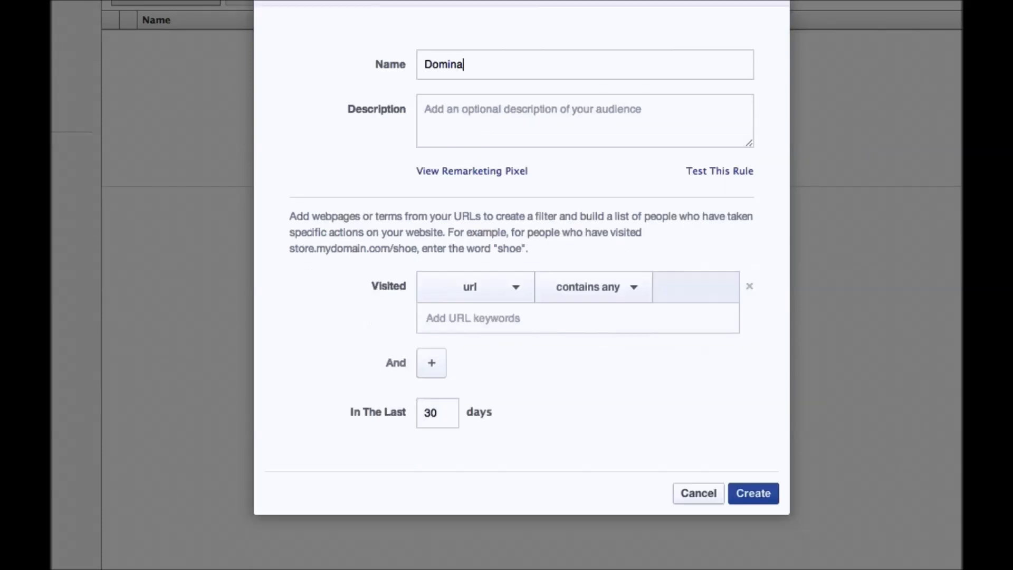
type("te Web MEdia")
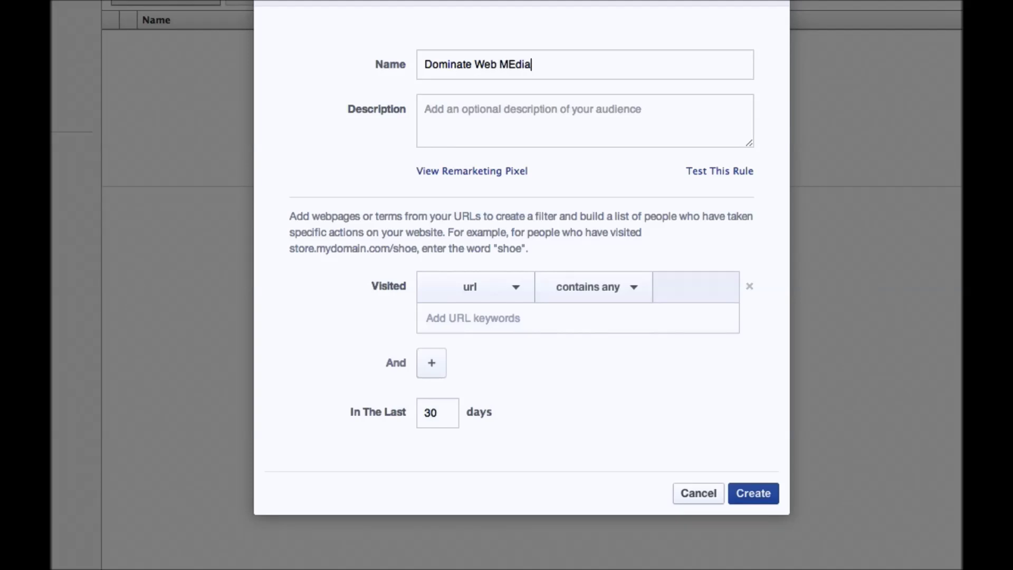
key("BackSpace")
key("BackSpace")
key("BackSpace")
key("BackSpace")
type("edia Entire Site")
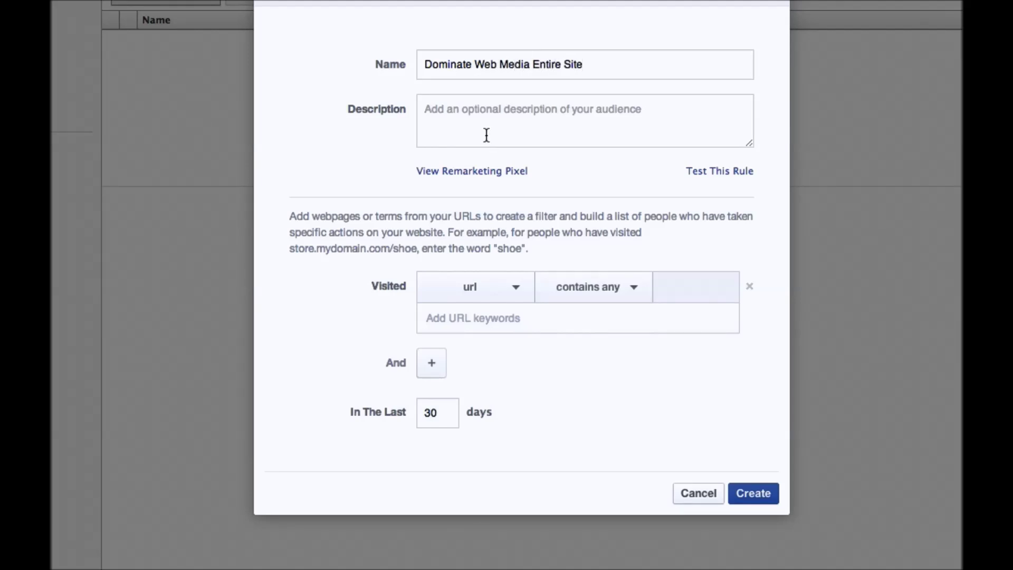
left_click(486, 132)
left_click(466, 319)
type("http://w")
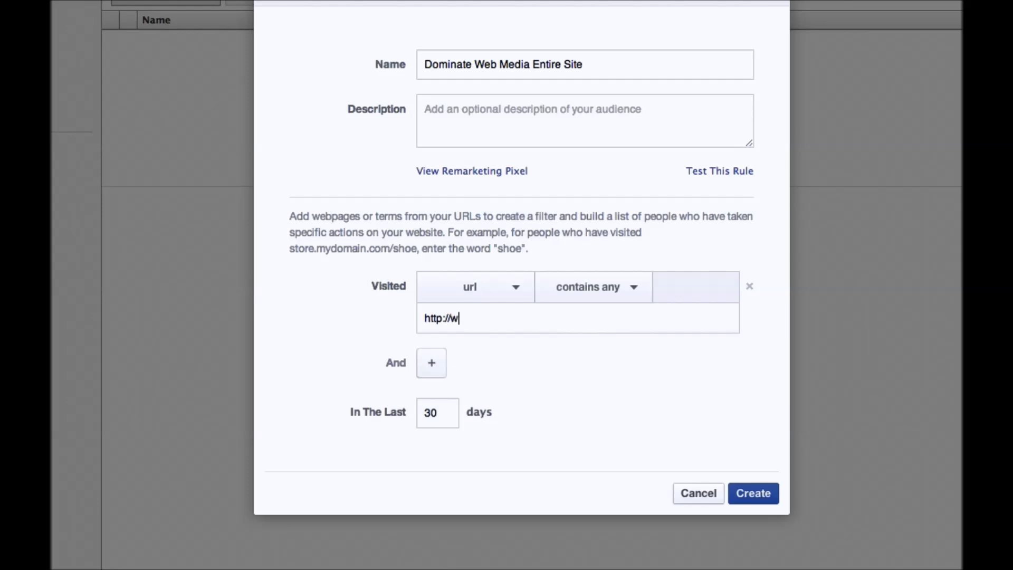
type("ww.dominatewebmedia.com")
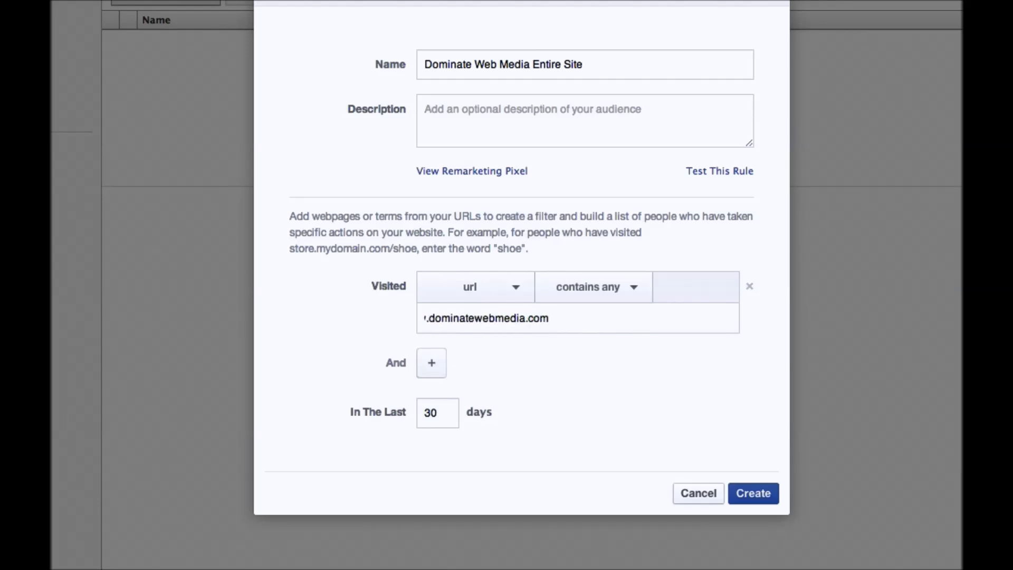
key("Return")
left_click(514, 292)
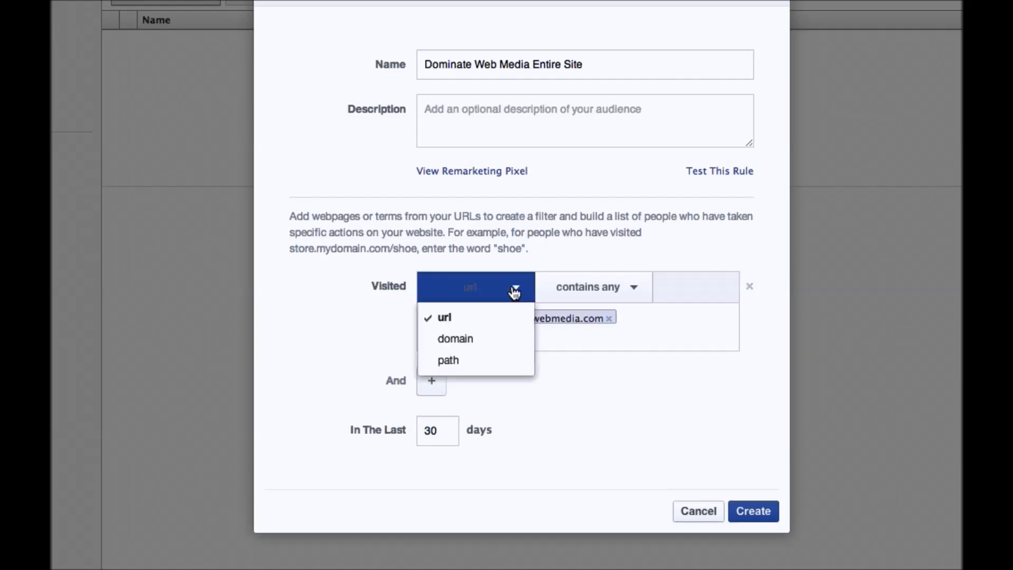
left_click(455, 339)
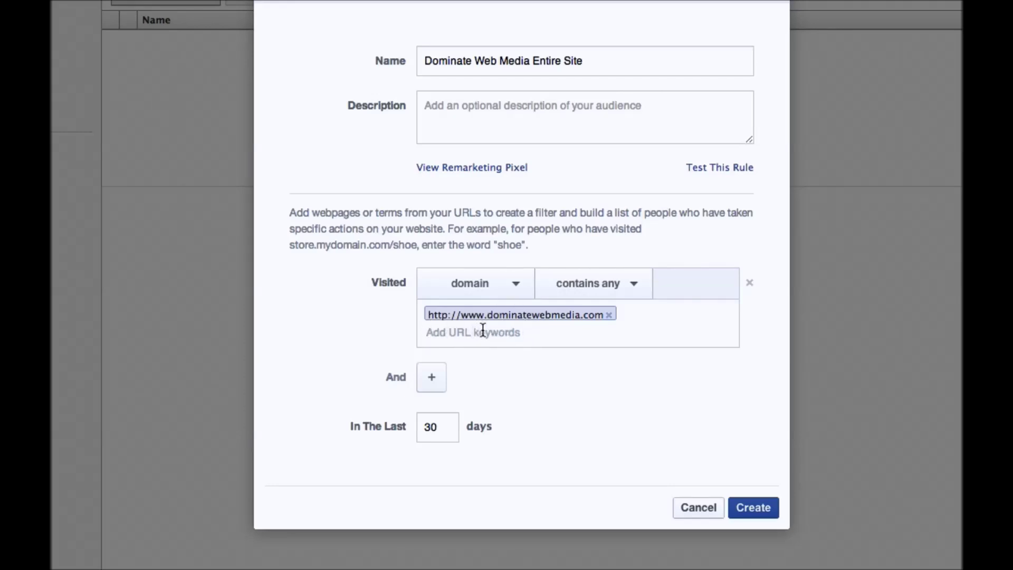
left_click(636, 286)
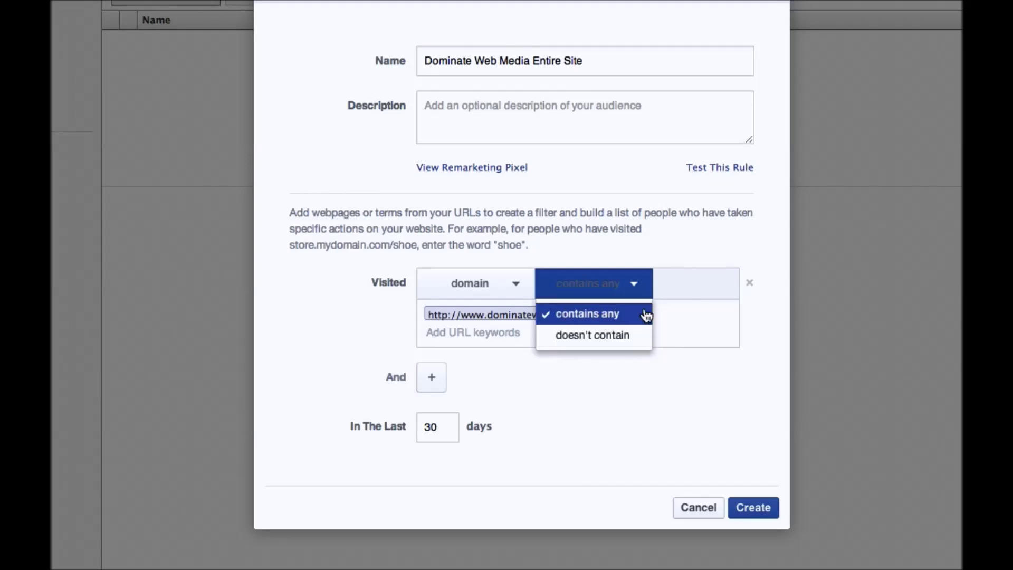
left_click(707, 326)
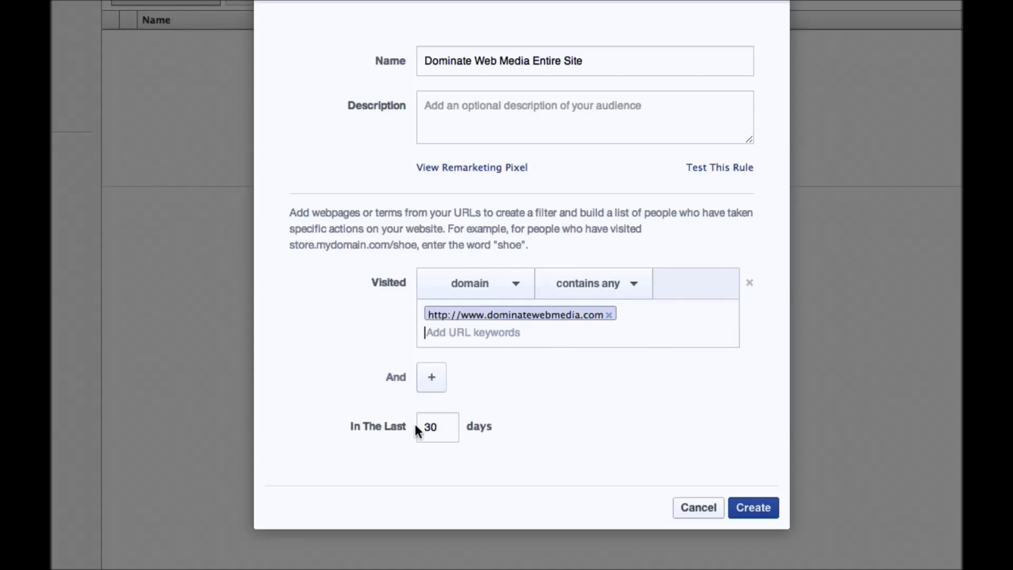
- Change the 'In The Last' window from 30 to 180 days
left_click_drag(448, 423, 406, 422)
type("180")
left_click_drag(447, 428, 410, 425)
left_click_drag(450, 425, 434, 426)
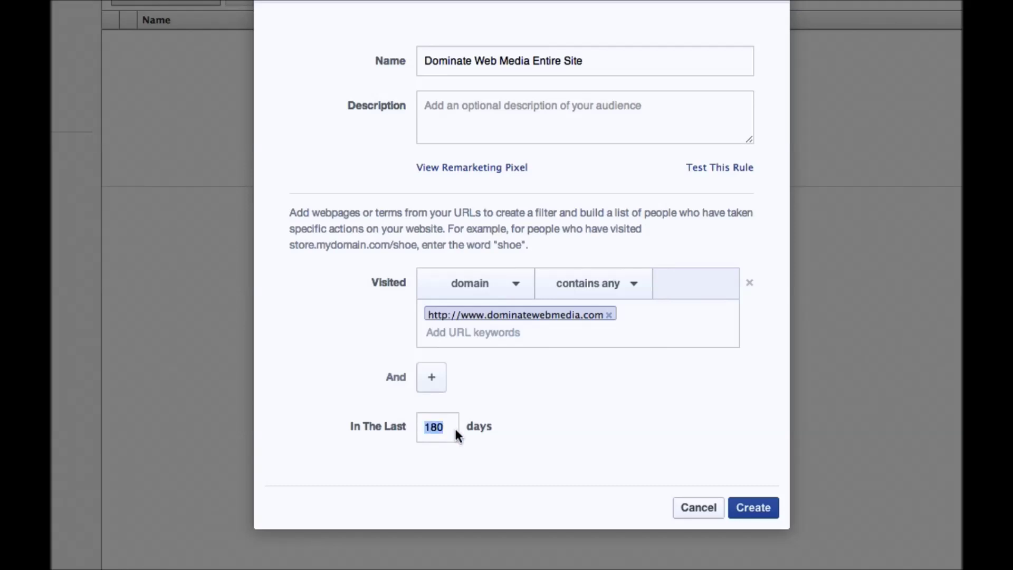